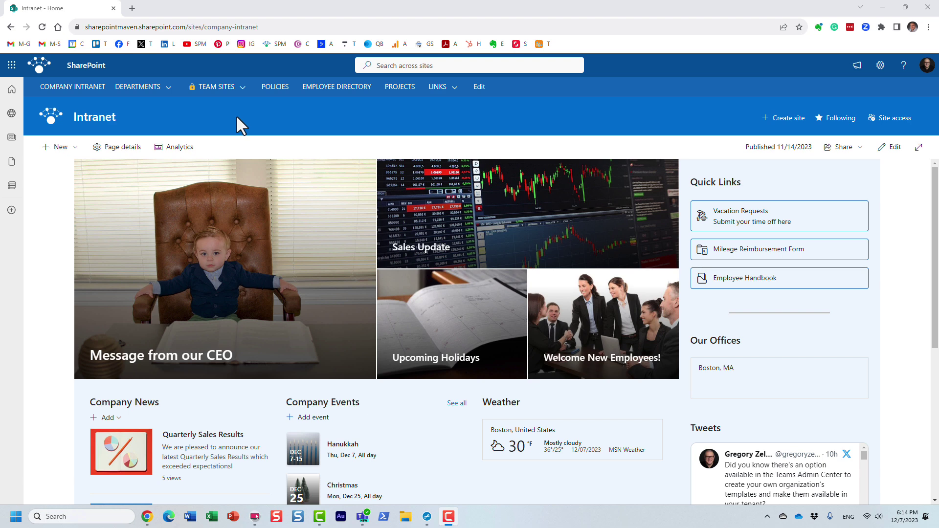
Step: Launch SharePoint in a new browser tab from the app launcher and activate its search box
click(11, 66)
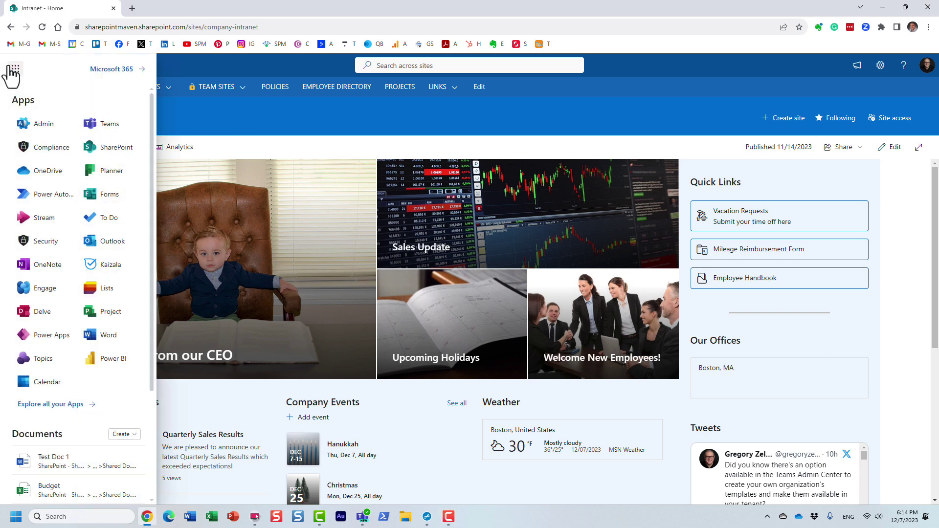
right_click(100, 153)
click(171, 171)
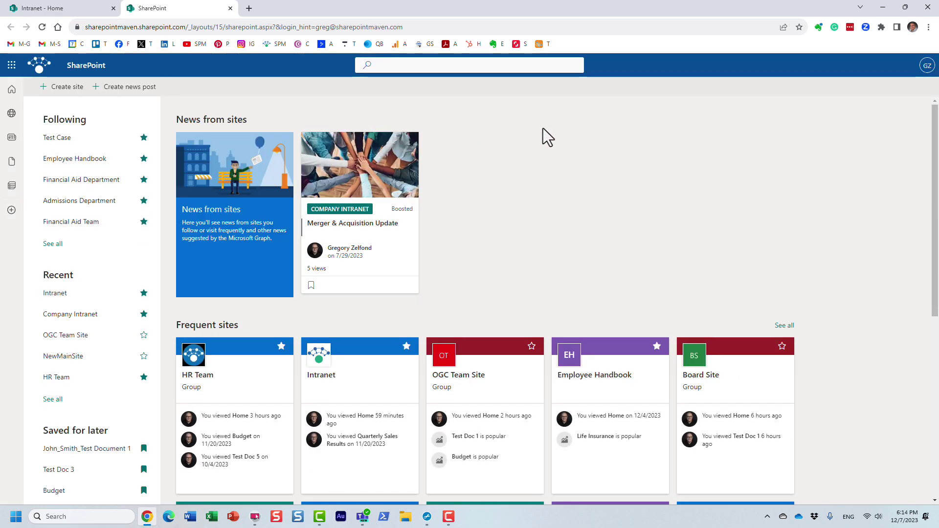
click(394, 66)
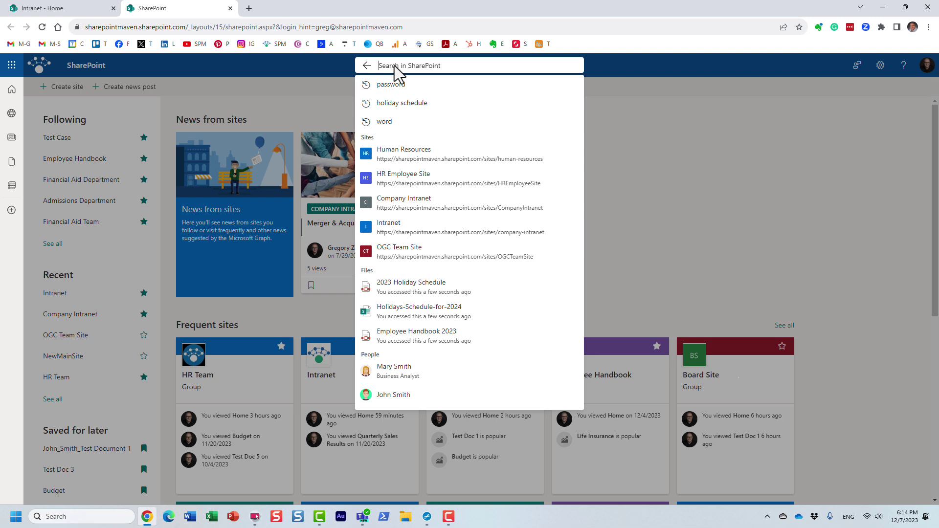
Step: Search SharePoint for 'handbook' to see its official answer
text(handbook)
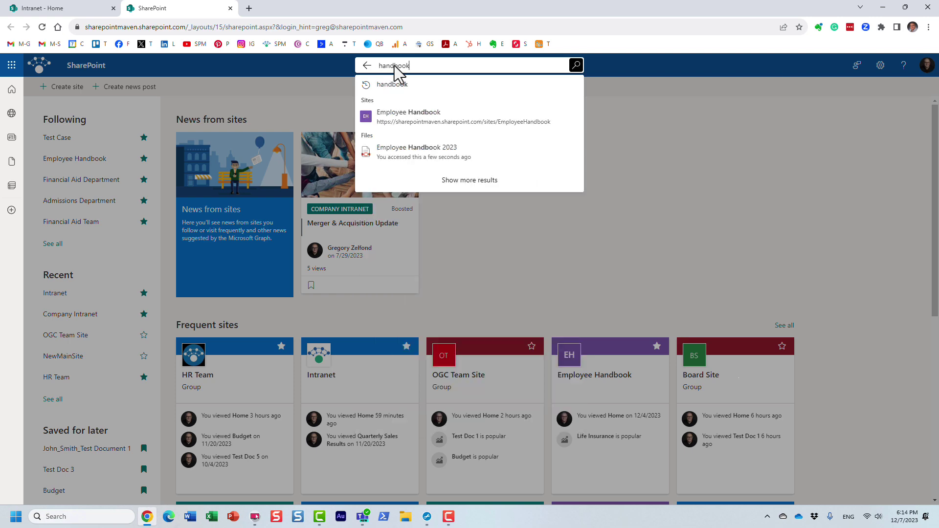
key(Return)
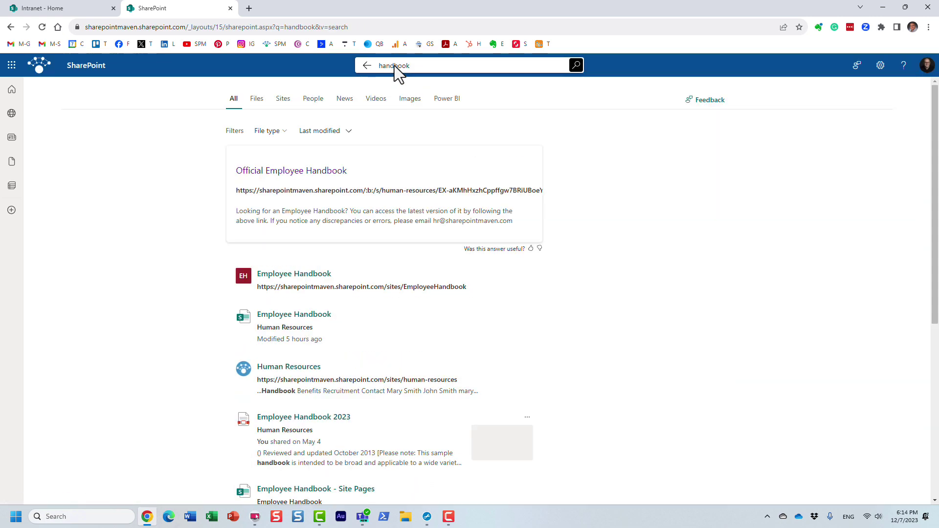
click(367, 66)
Step: Search for 'budget', scroll through the Budget file results, and return to the Intranet home tab
click(390, 65)
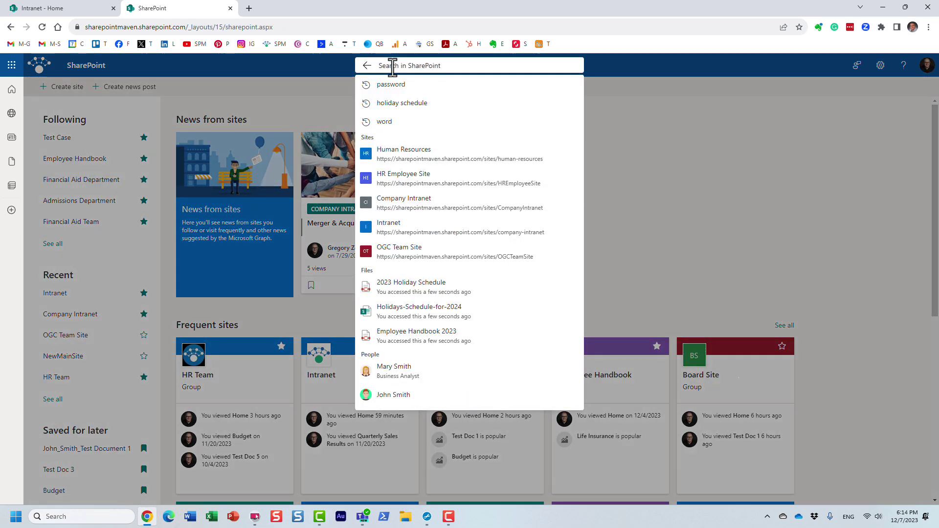
text(budget)
key(Return)
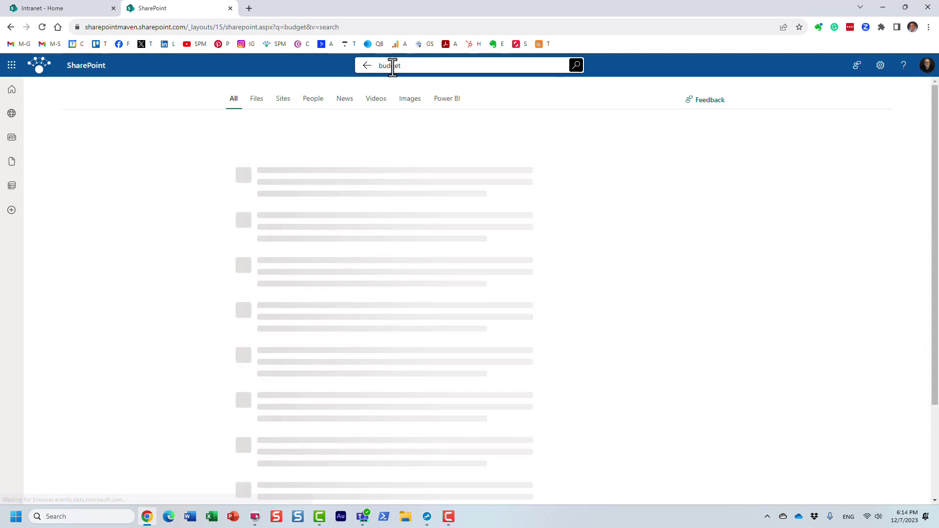
scroll(348, 367, down, 7)
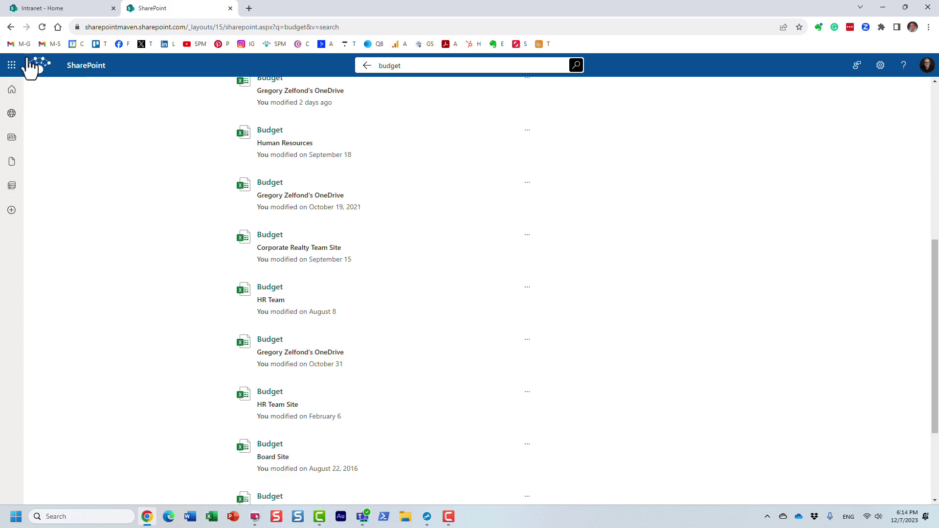
click(51, 9)
Step: Launch the Microsoft 365 admin center in a new tab via the Admin app in the app launcher
click(278, 105)
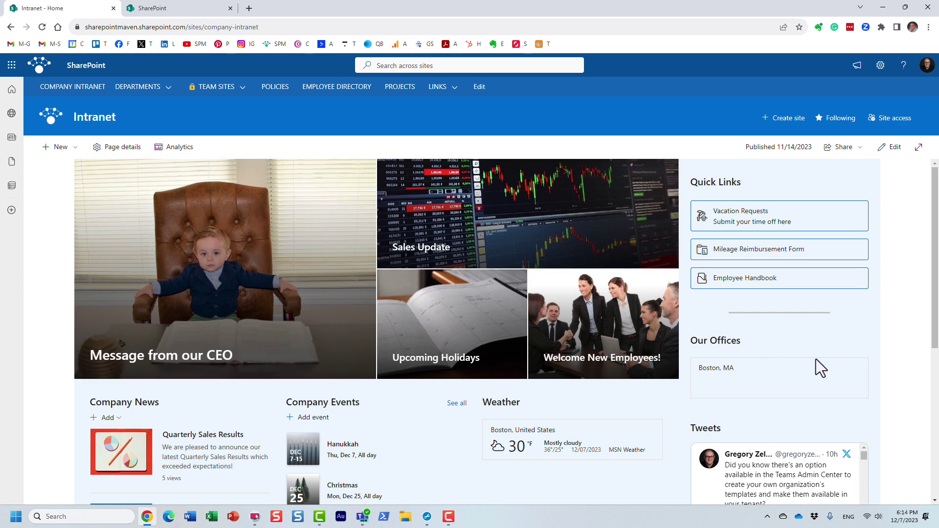
click(11, 65)
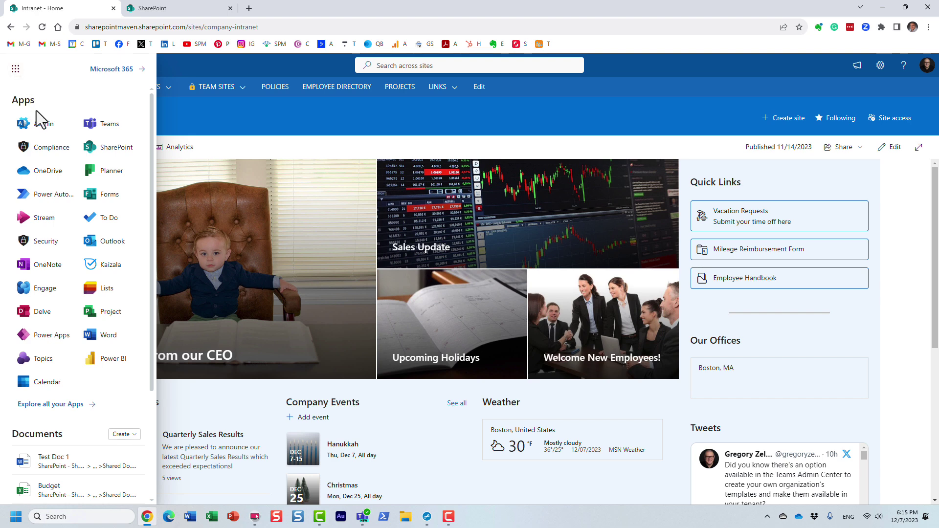
right_click(43, 123)
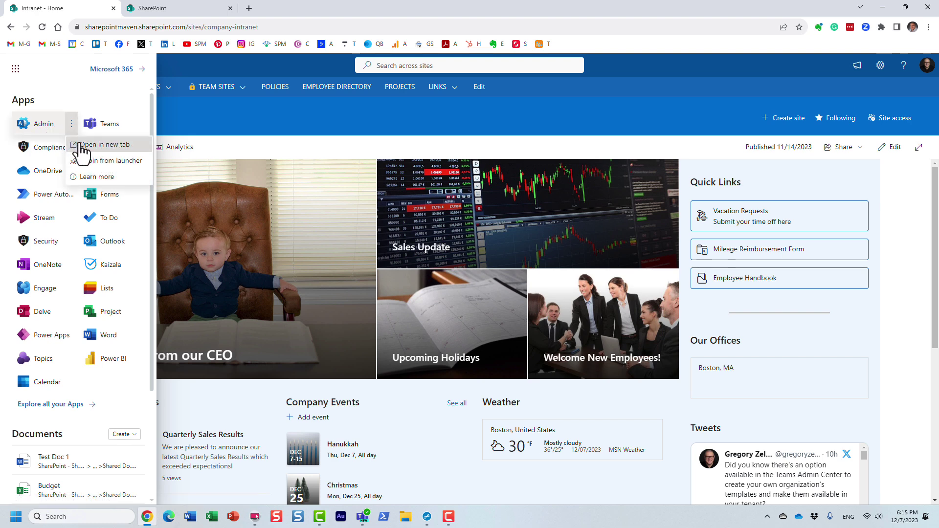
click(96, 143)
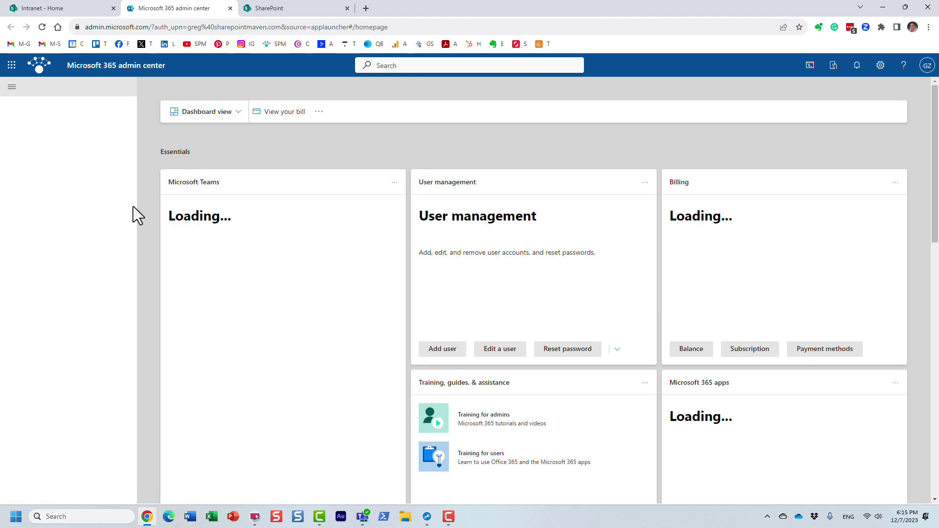
click(36, 212)
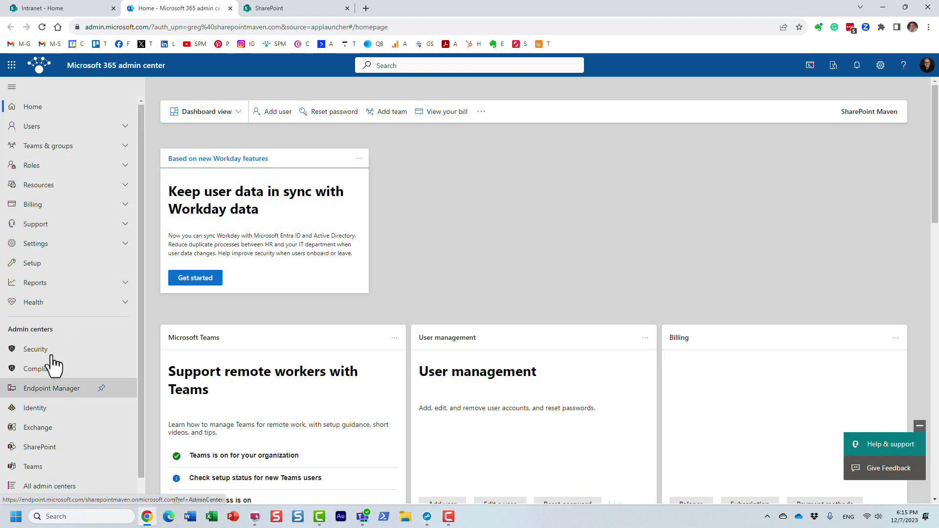
Step: Go to Search & intelligence from the All admin centers list
click(54, 486)
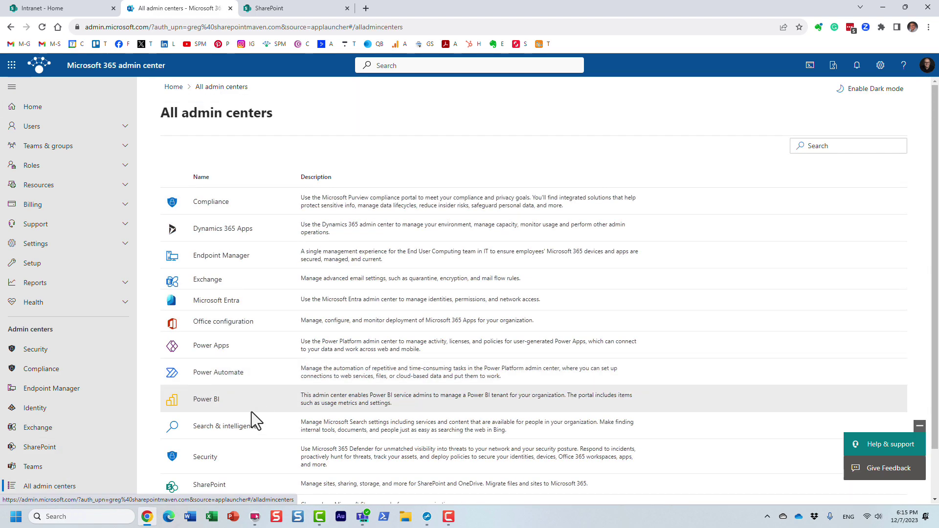
click(248, 438)
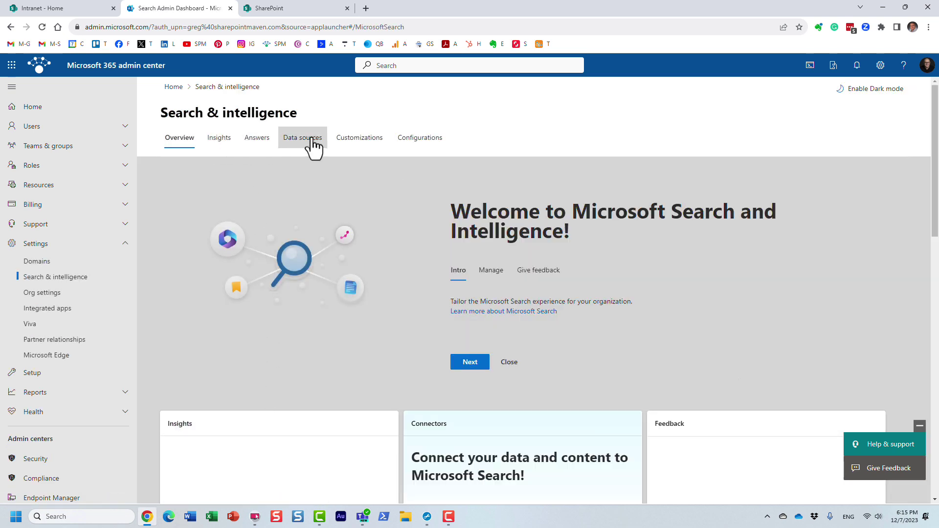
Step: Review the Insights search usage summary, including its 58 queries
click(220, 146)
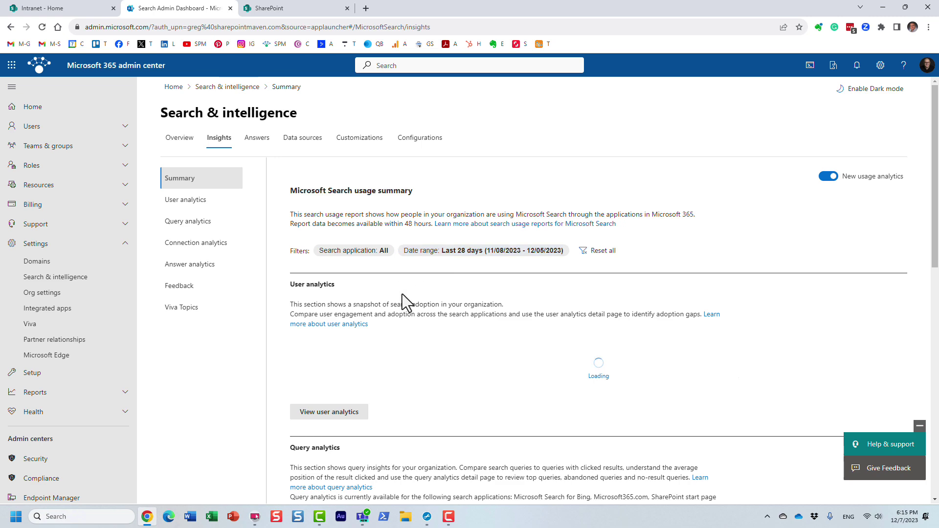
scroll(401, 291, down, 4)
scroll(439, 289, down, 4)
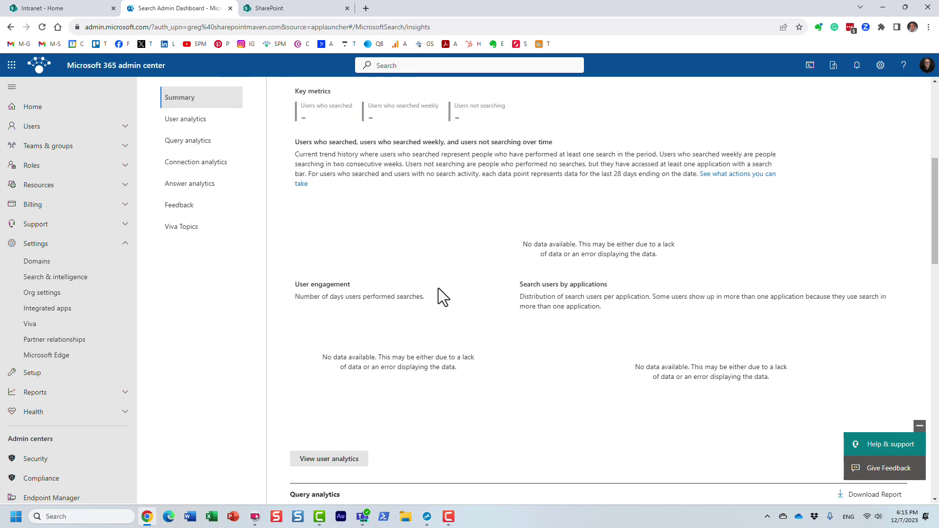
scroll(439, 294, down, 5)
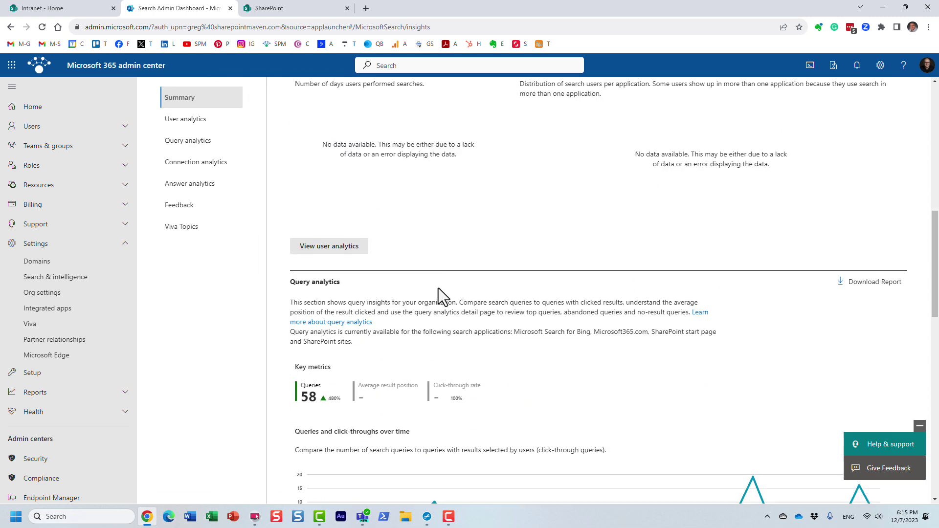
scroll(368, 264, down, 5)
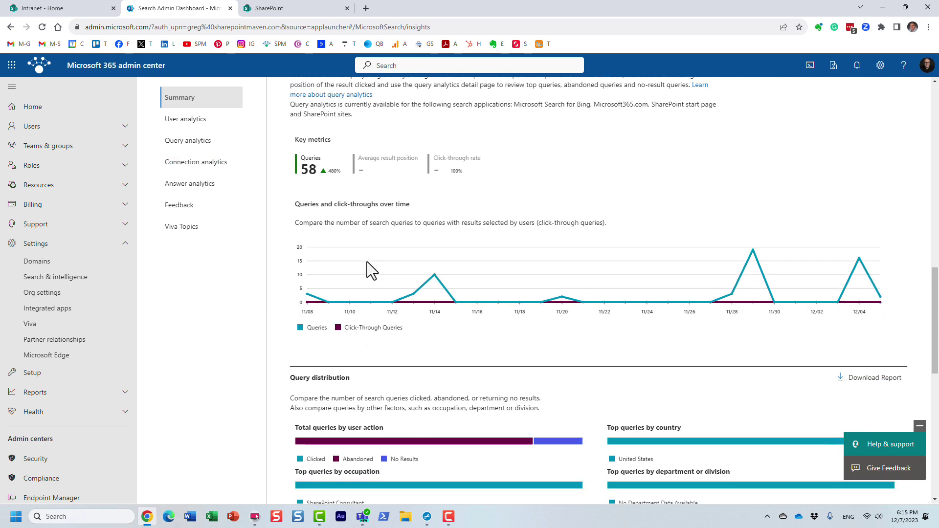
scroll(368, 266, up, 3)
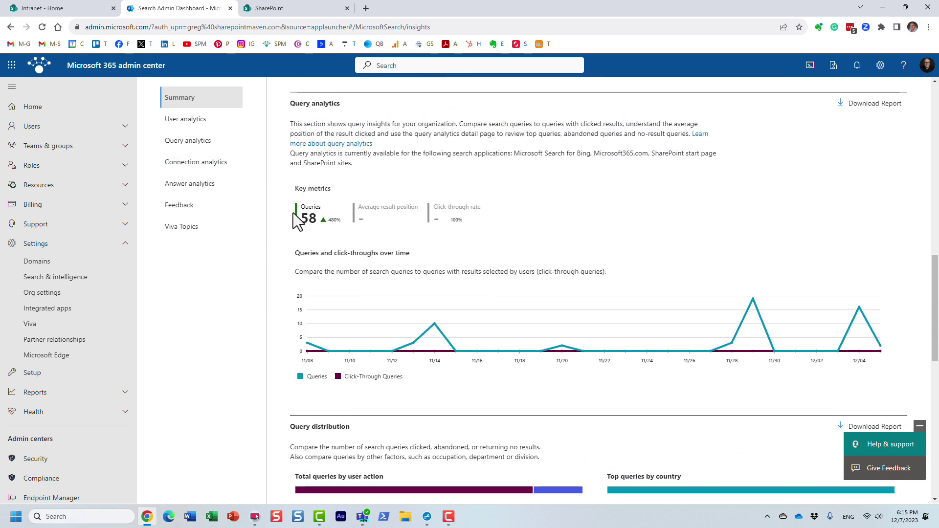
scroll(442, 271, down, 2)
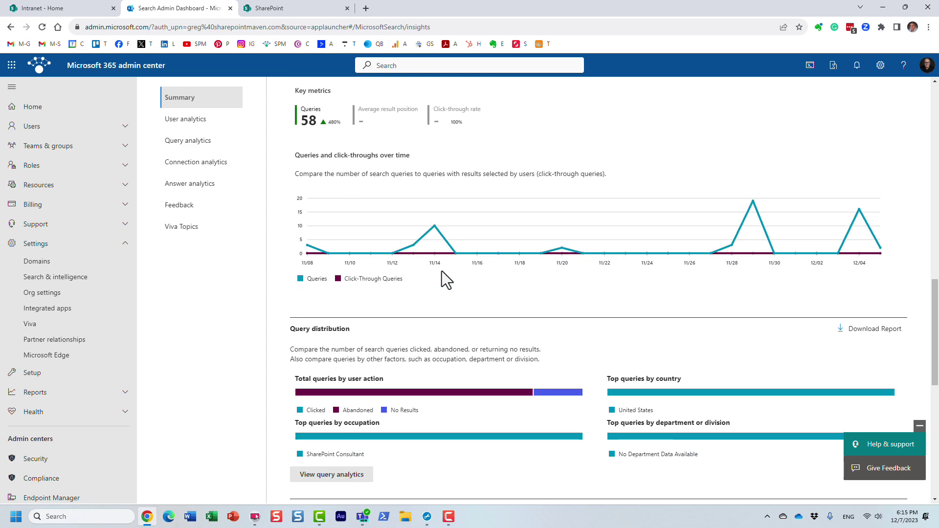
scroll(442, 271, up, 10)
scroll(441, 271, up, 6)
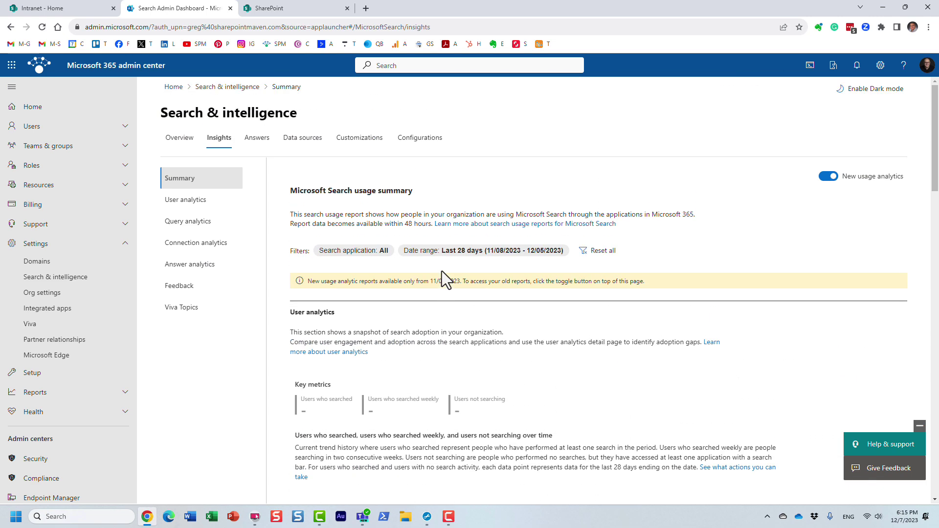
Step: Switch to the User analytics report showing the last 28 days of user metrics
click(197, 228)
click(191, 201)
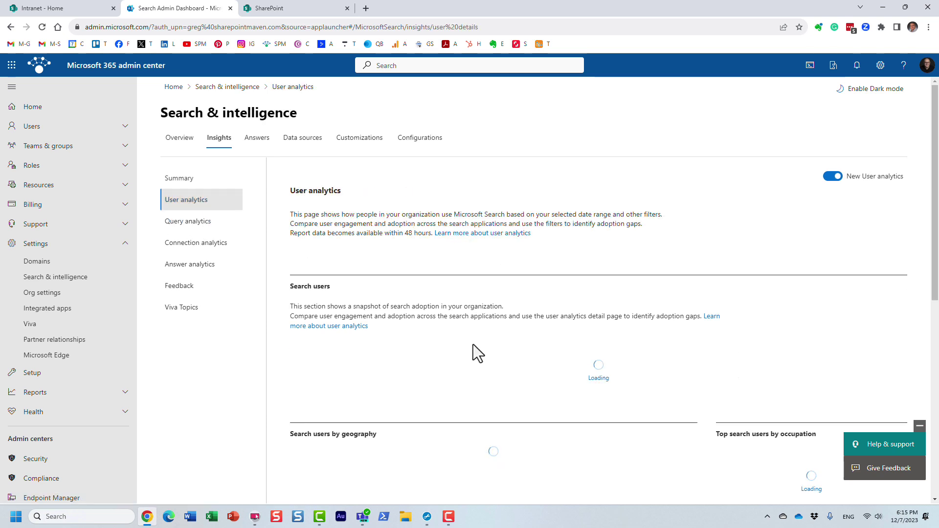
click(186, 222)
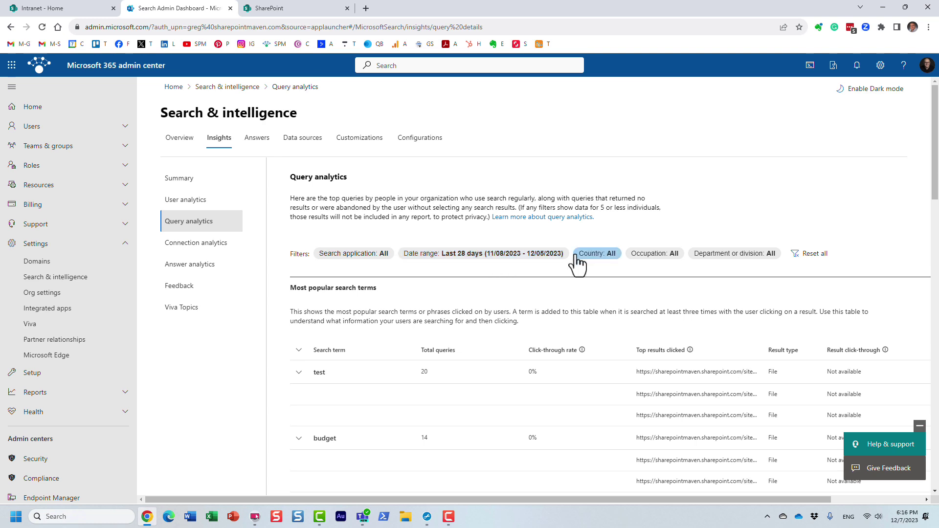
scroll(573, 311, down, 2)
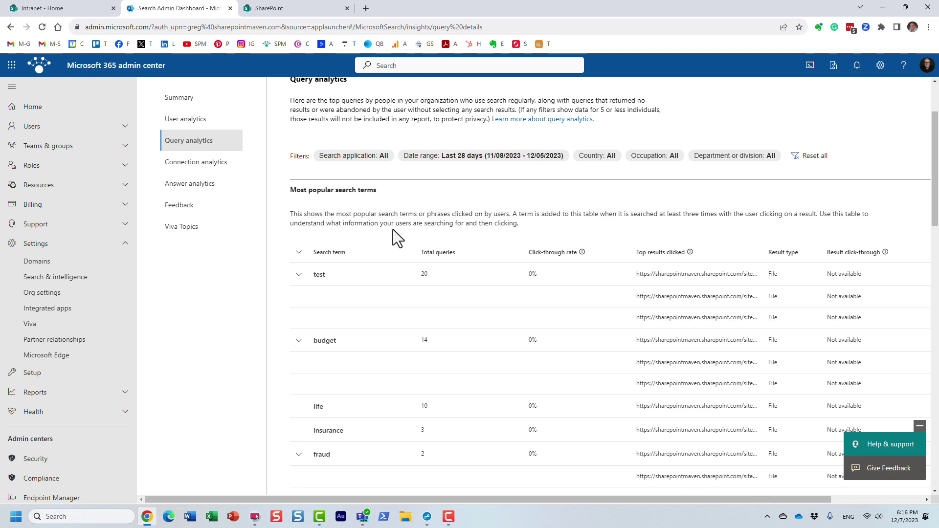
scroll(345, 256, down, 2)
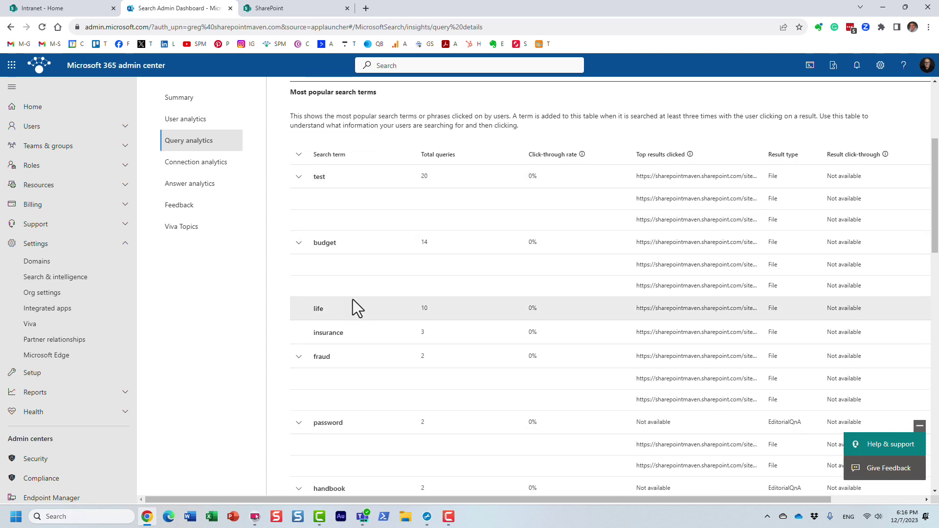
scroll(377, 328, down, 3)
scroll(380, 321, down, 4)
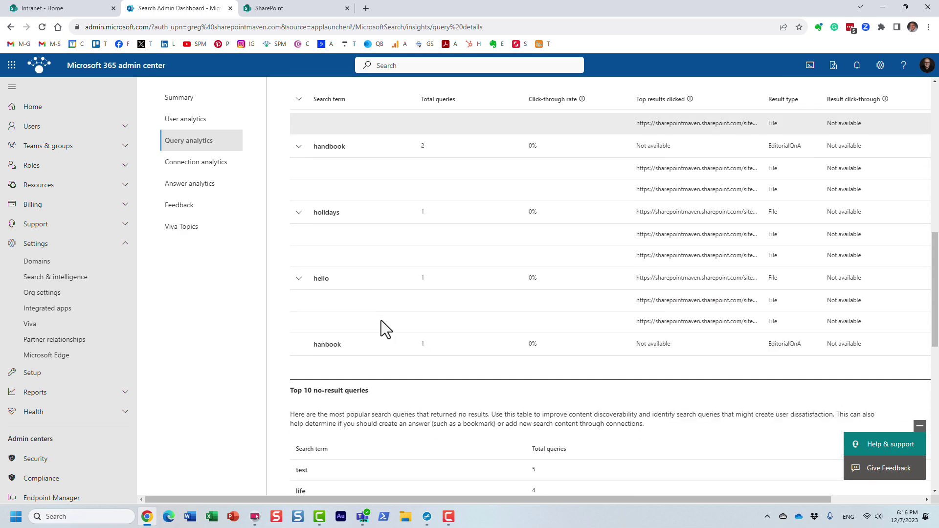
scroll(381, 321, down, 1)
scroll(381, 321, up, 3)
scroll(381, 321, up, 3)
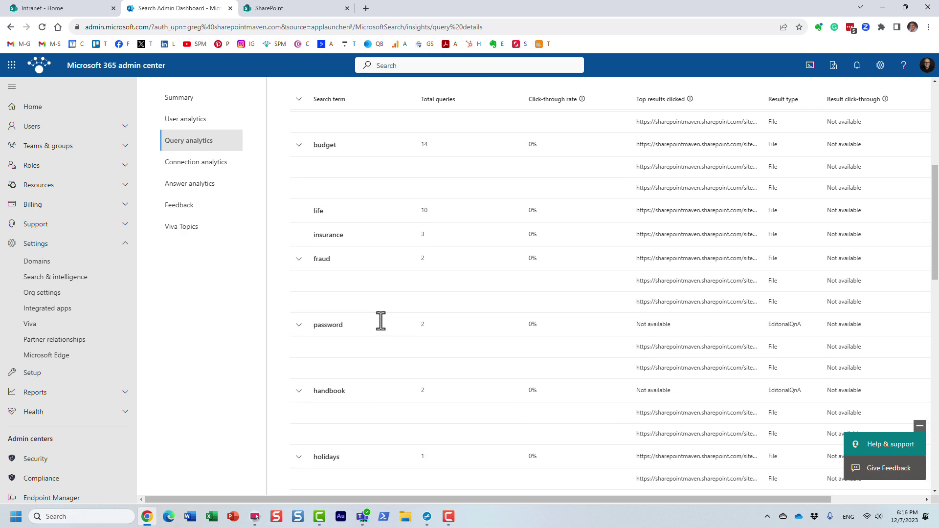
scroll(511, 293, up, 3)
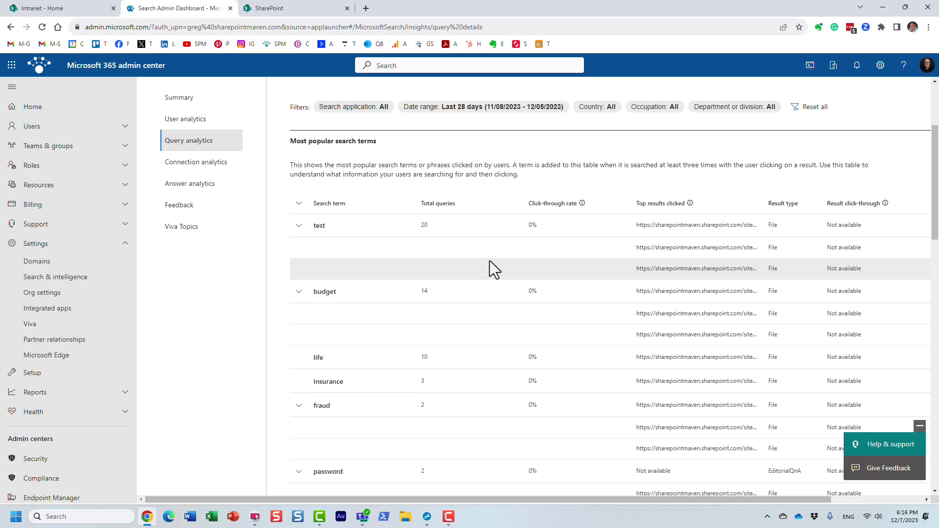
scroll(492, 275, down, 2)
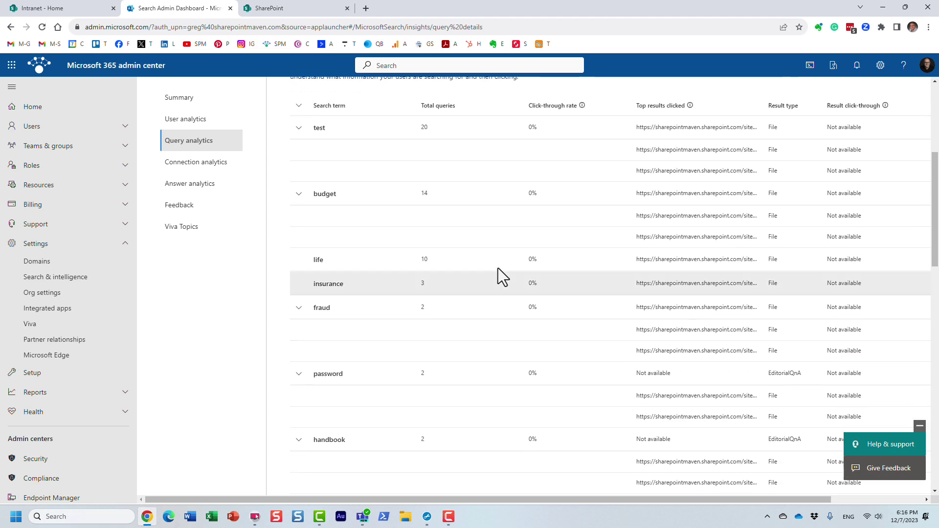
scroll(519, 274, down, 4)
scroll(517, 285, down, 4)
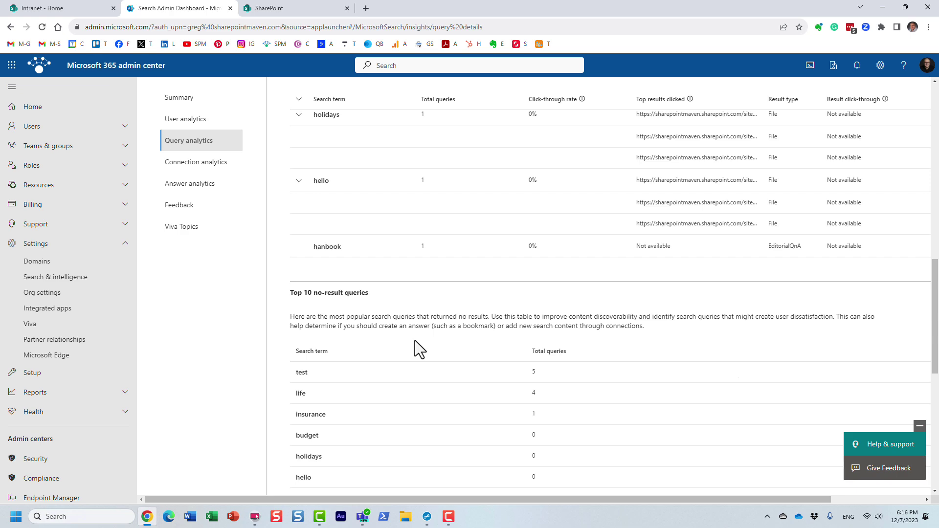
scroll(415, 341, down, 4)
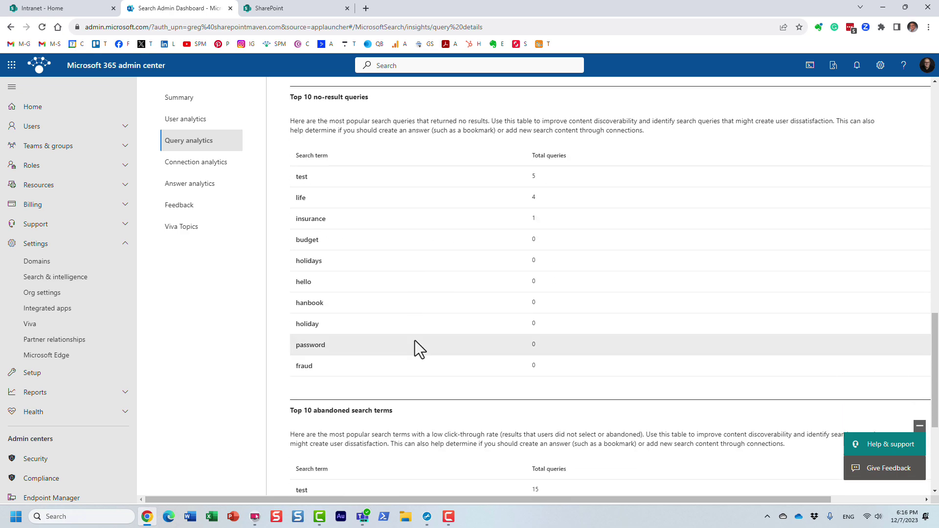
scroll(414, 341, down, 2)
scroll(415, 341, down, 1)
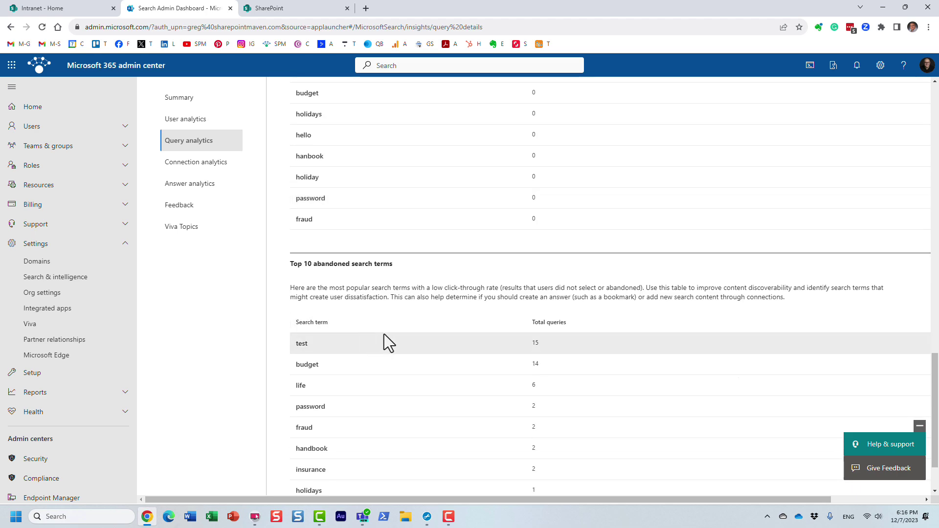
scroll(384, 334, down, 1)
scroll(392, 327, up, 10)
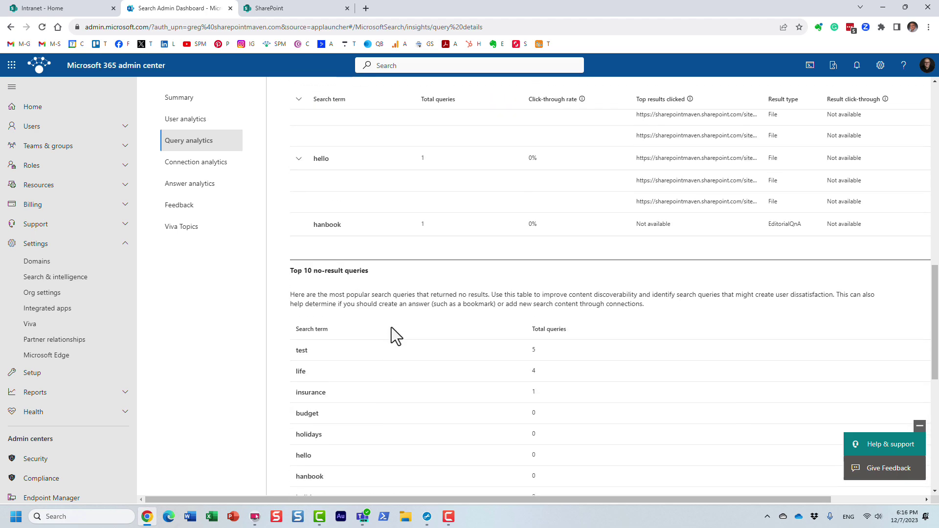
scroll(391, 327, up, 6)
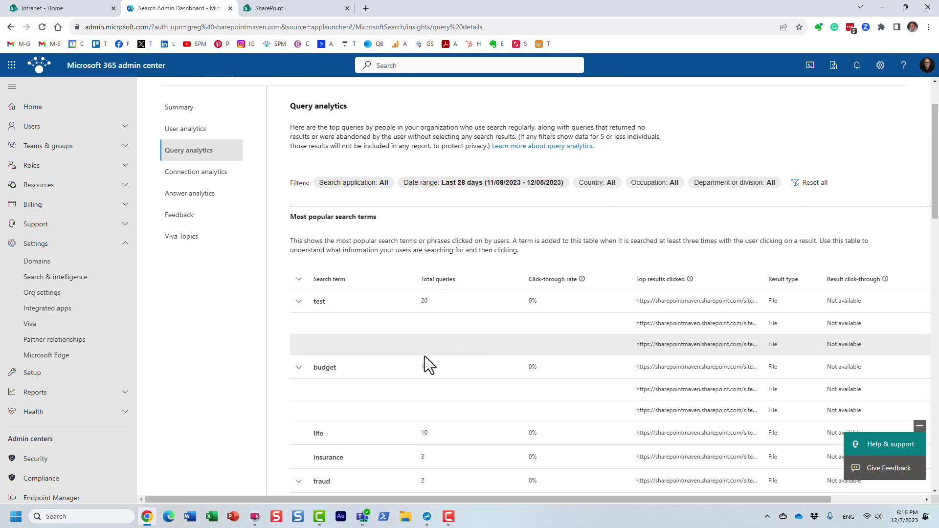
scroll(424, 356, down, 2)
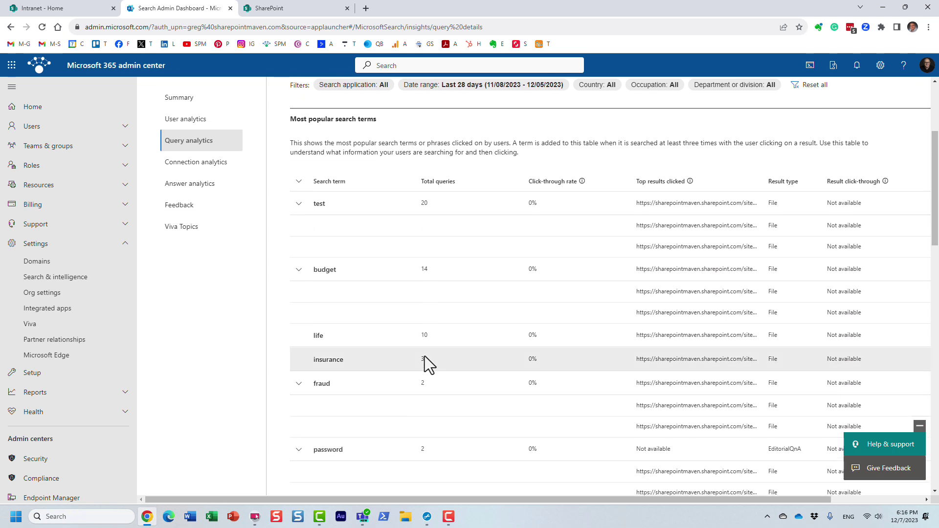
scroll(425, 357, down, 3)
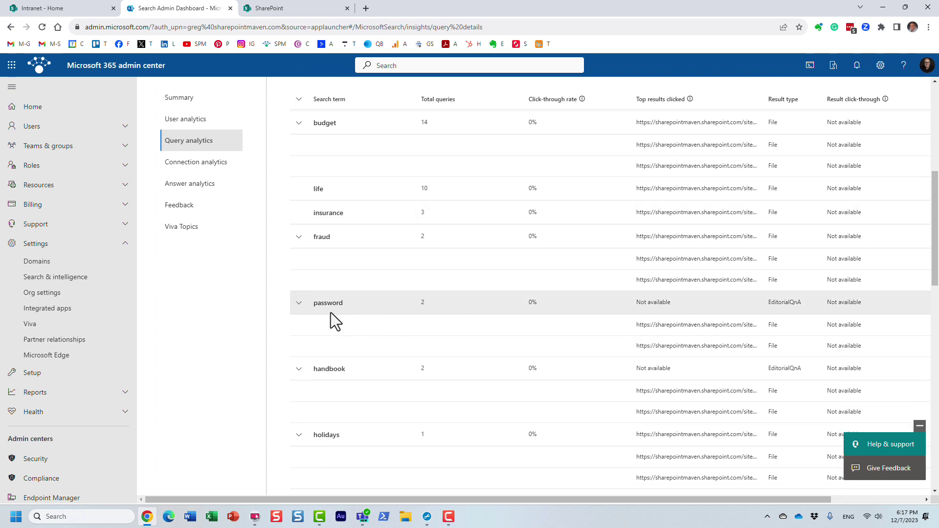
scroll(331, 374, down, 2)
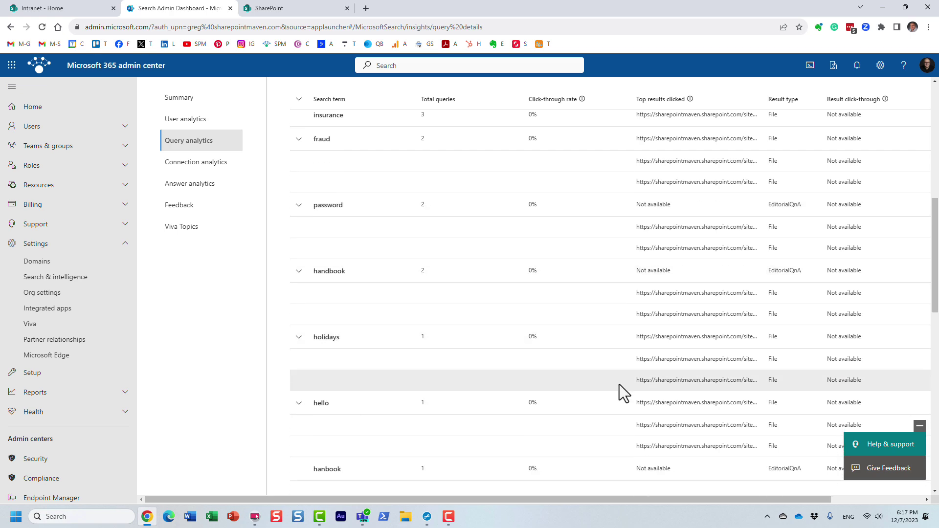
scroll(619, 384, up, 4)
scroll(620, 385, up, 4)
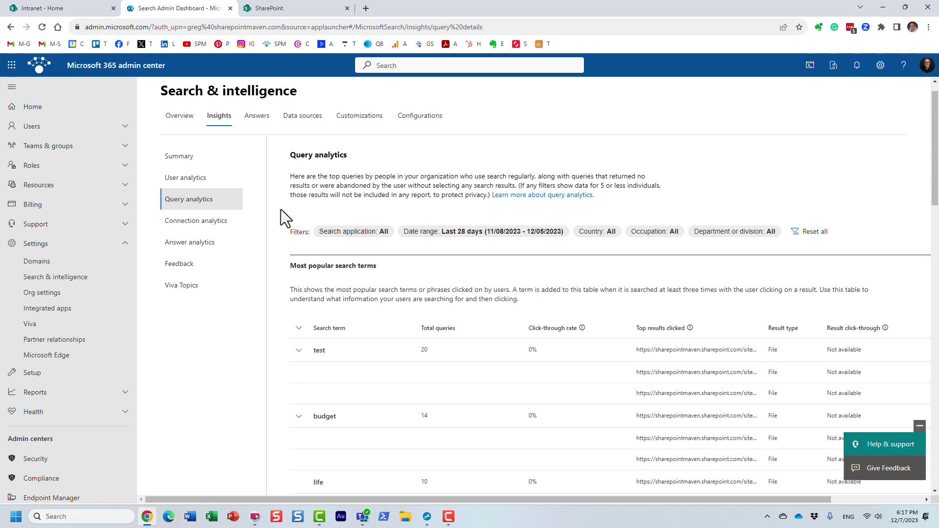
Step: Browse the Answers tab's acronyms, Bookmarks and Q&A lists, then return to SharePoint's budget results
click(261, 125)
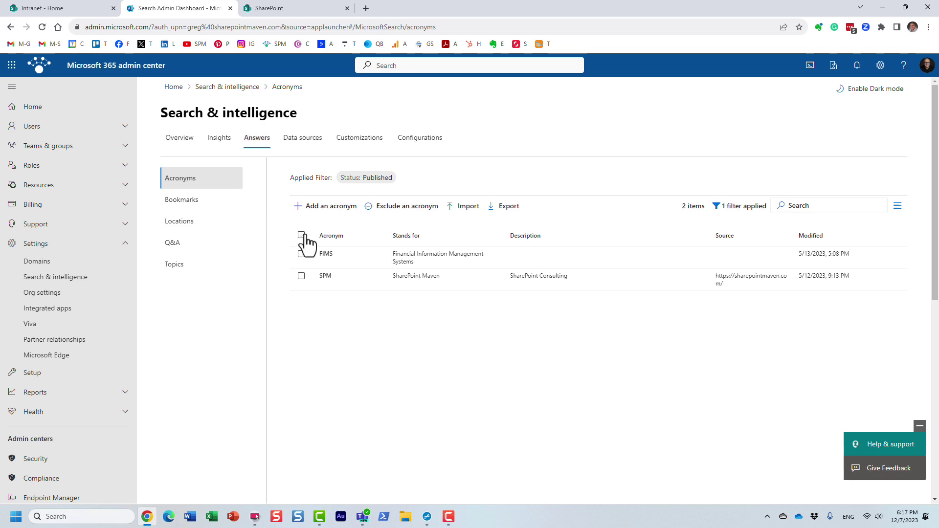
click(183, 205)
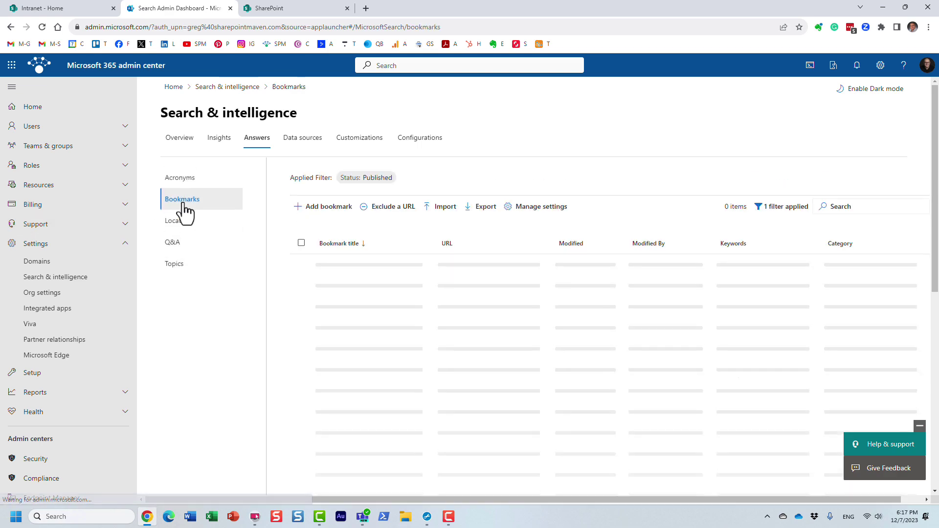
click(176, 244)
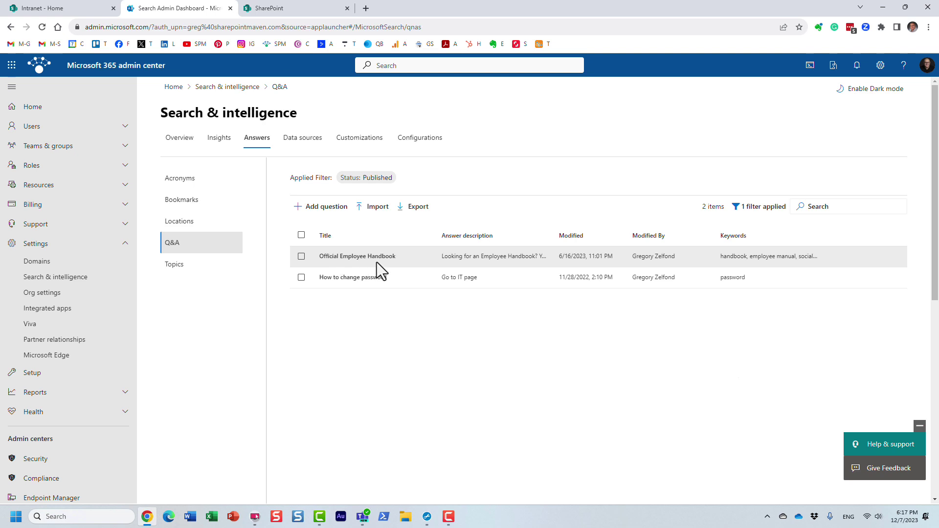
click(174, 203)
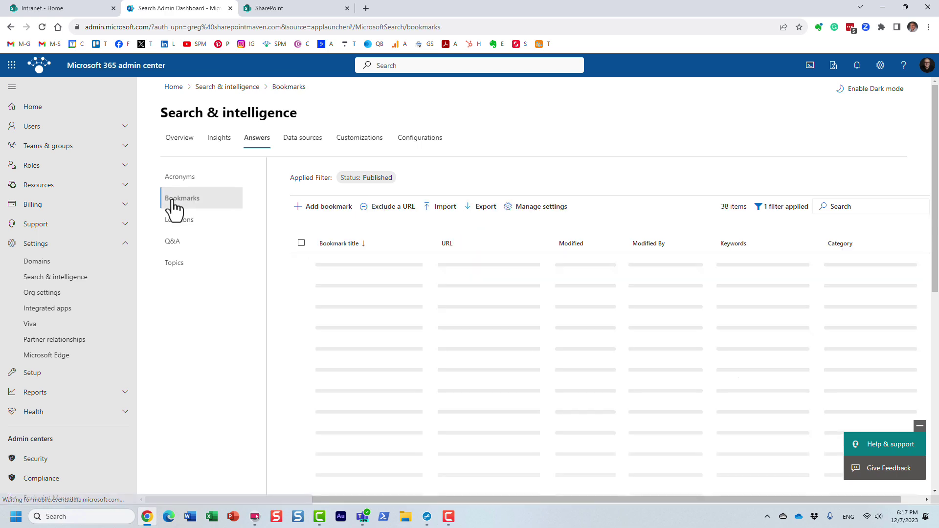
scroll(428, 334, down, 10)
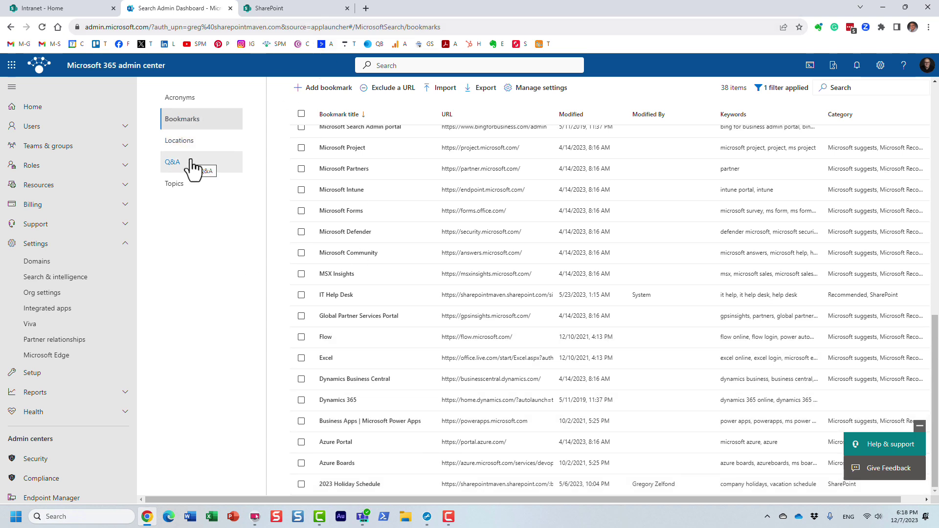
click(308, 9)
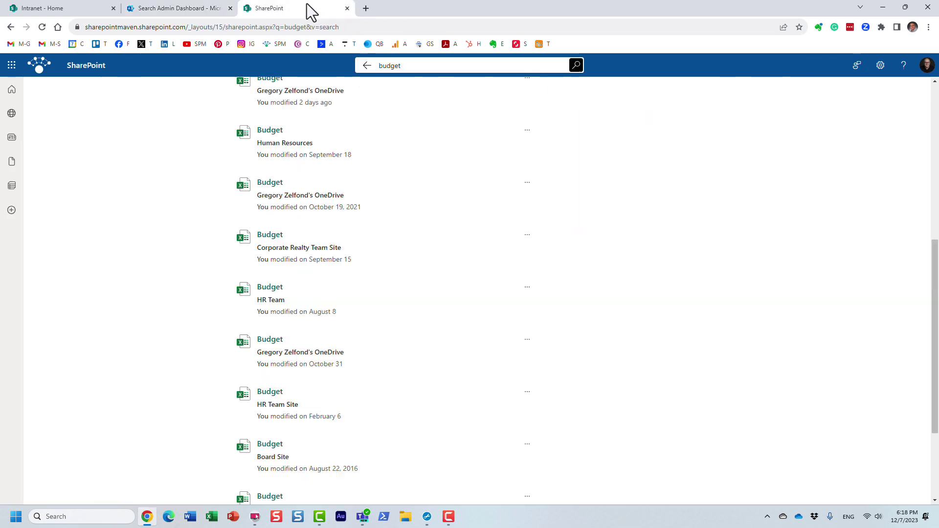
Step: Search SharePoint for 'holiday' to see the 2023 Holiday Schedule bookmark answer, then return to the start page
click(367, 66)
click(400, 65)
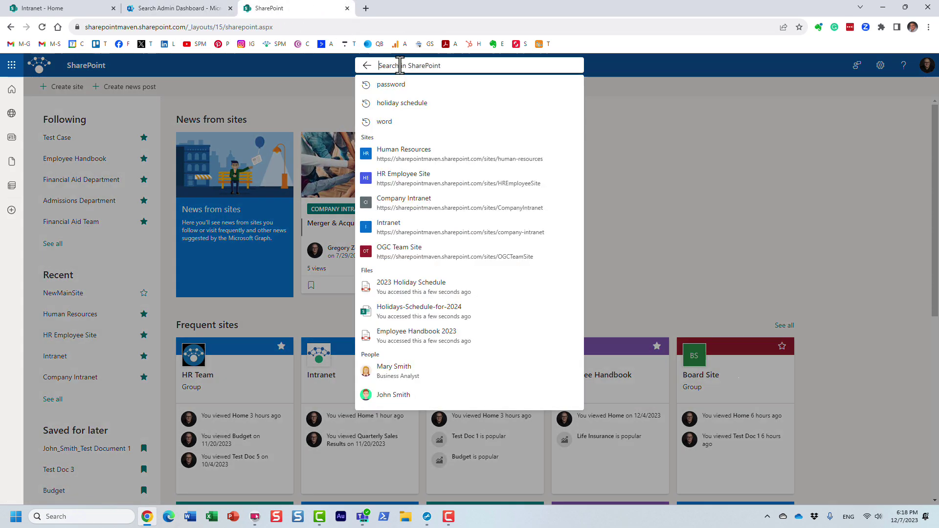
text(holiday)
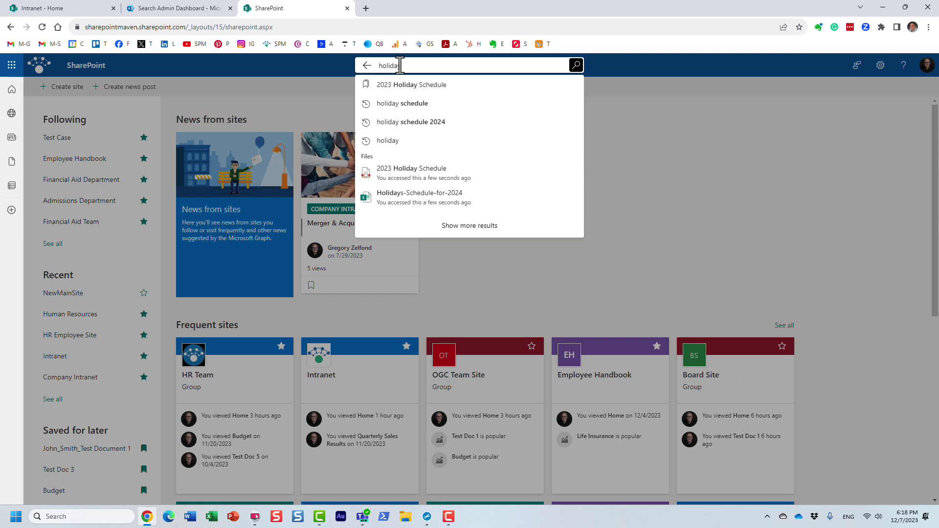
key(Return)
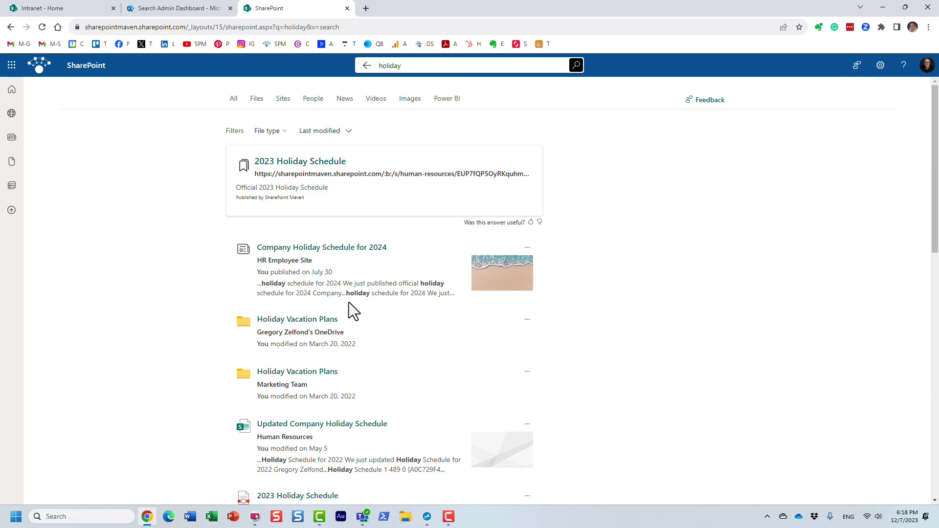
click(53, 8)
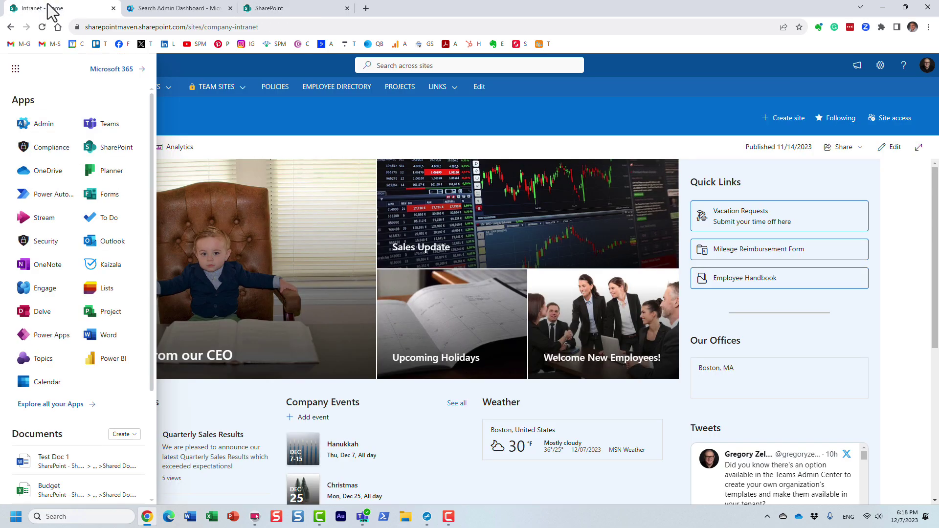
click(291, 10)
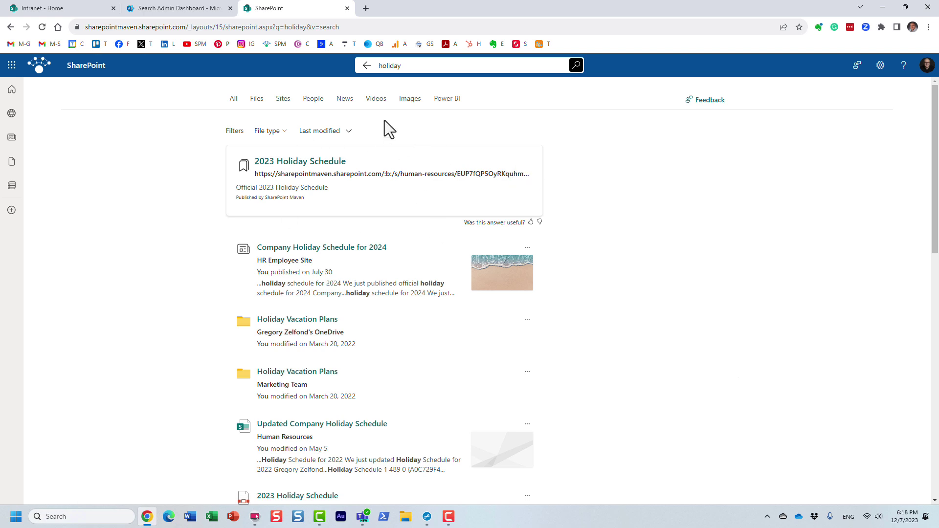
click(367, 65)
Step: Search SharePoint for 'how to change password' to see its Q&A answer card, then return to the admin center
click(389, 65)
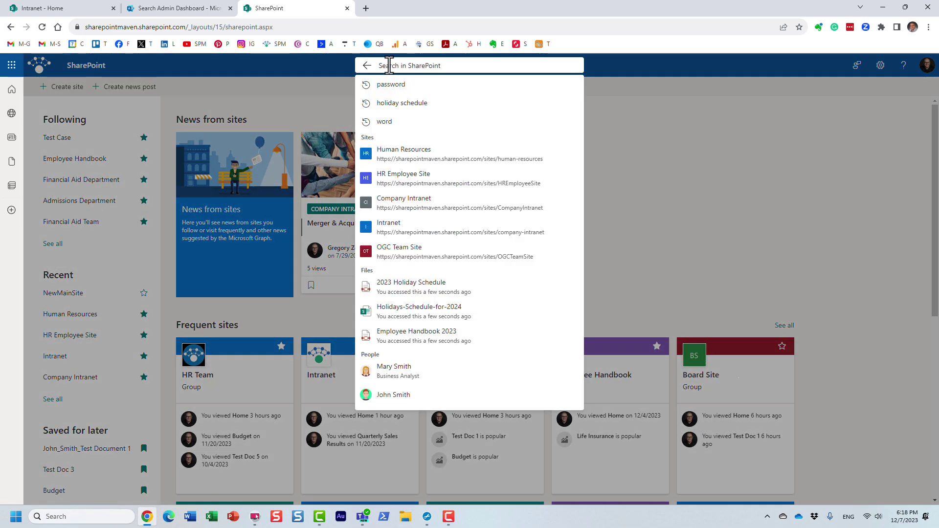
text(how)
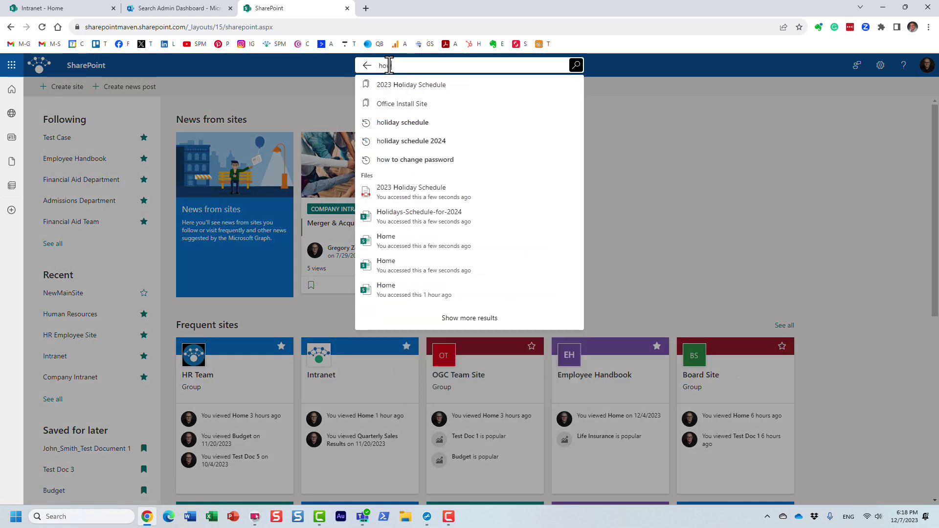
text( to change password)
key(Return)
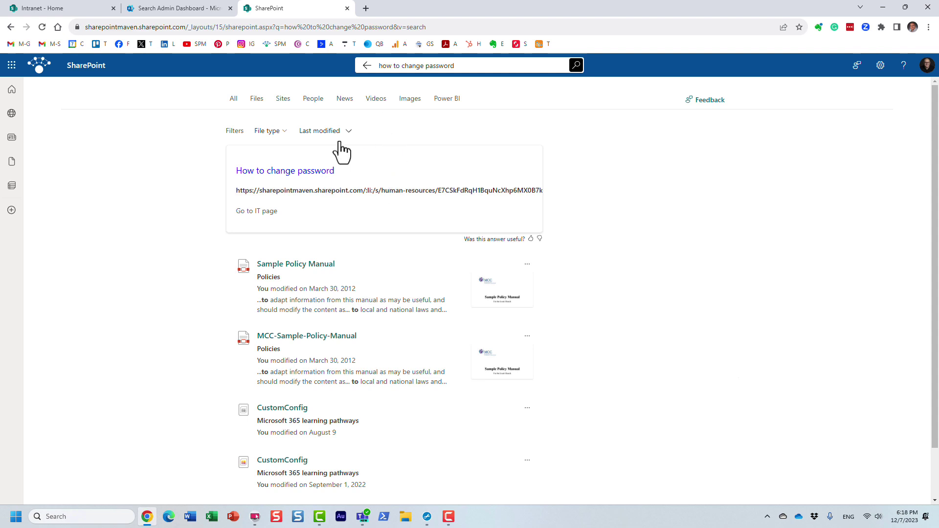
click(157, 8)
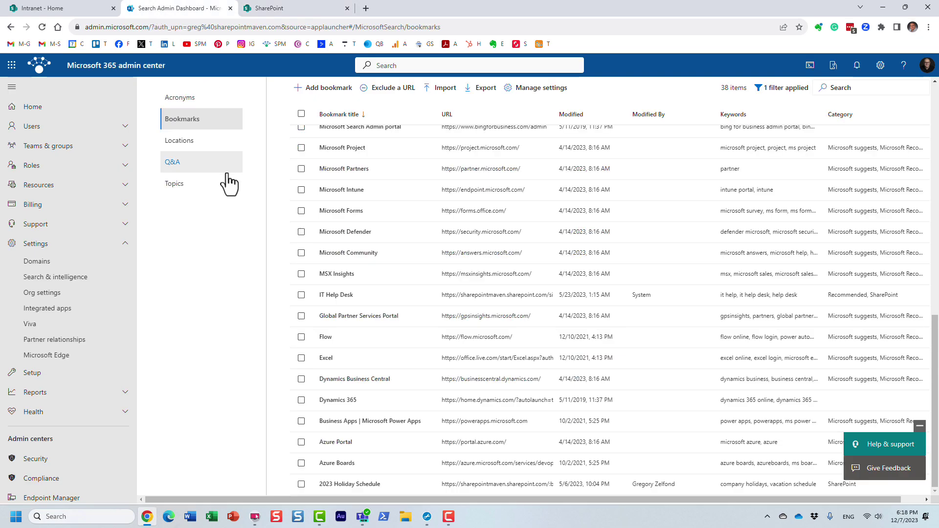
Step: Scroll through the Query analytics report of popular terms like test, budget, password and handbook
scroll(230, 185, up, 10)
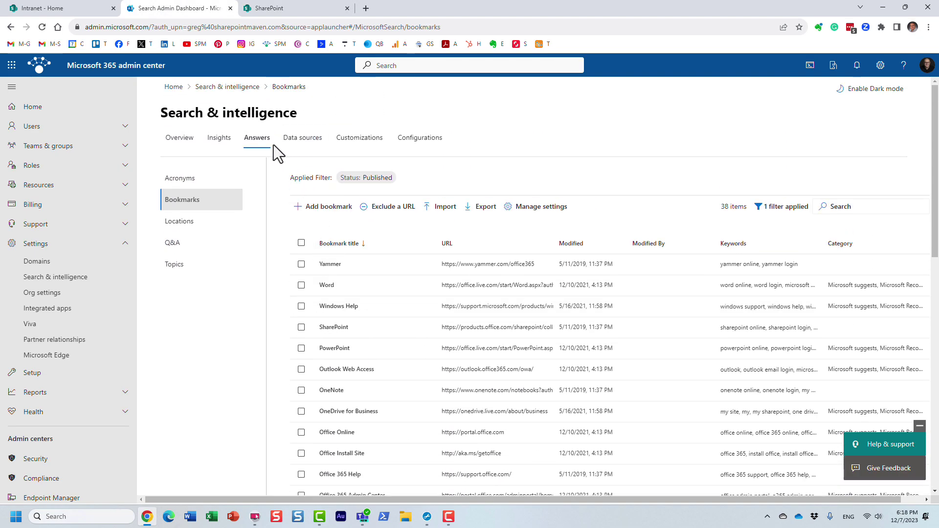
click(225, 140)
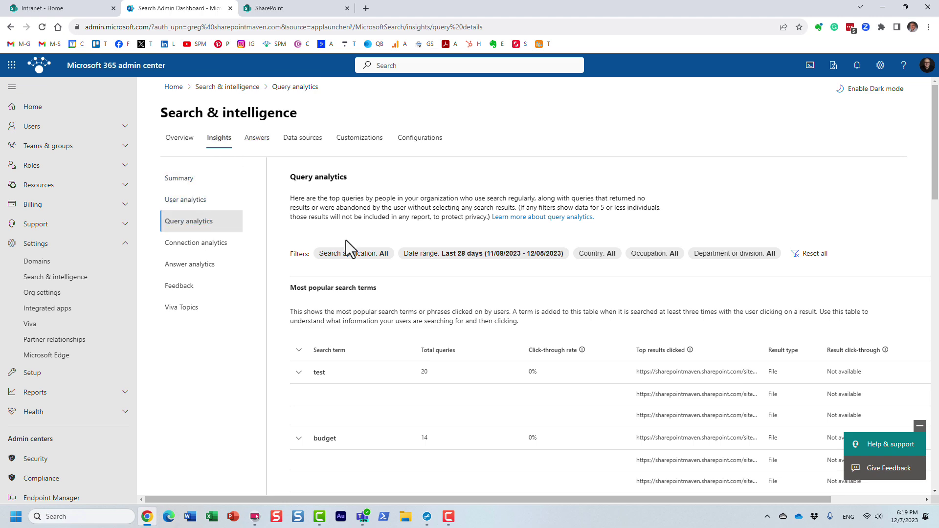
scroll(391, 353, down, 4)
scroll(461, 266, up, 4)
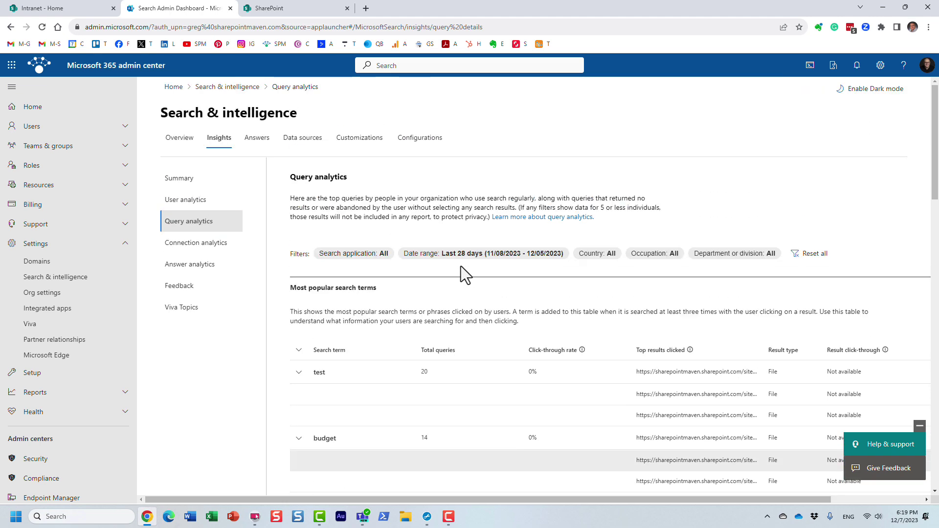
scroll(460, 267, down, 8)
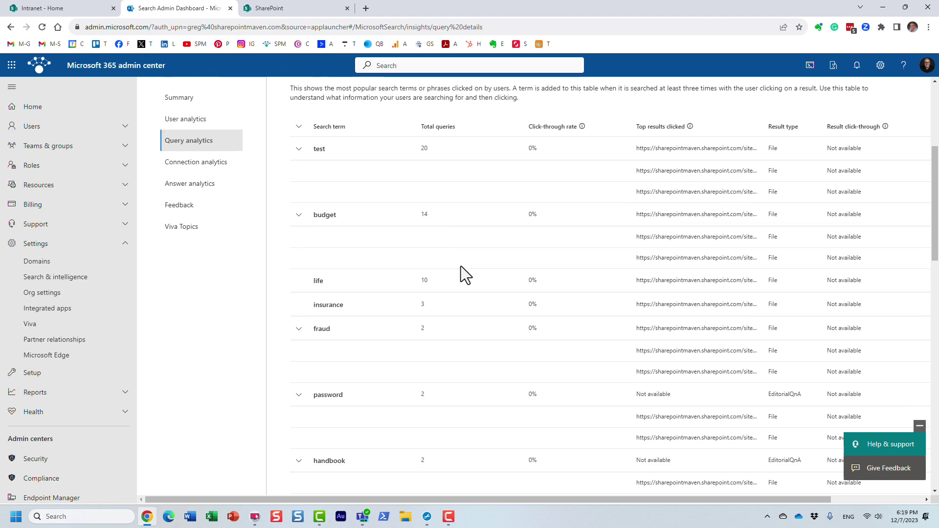
scroll(461, 266, up, 5)
scroll(461, 274, up, 3)
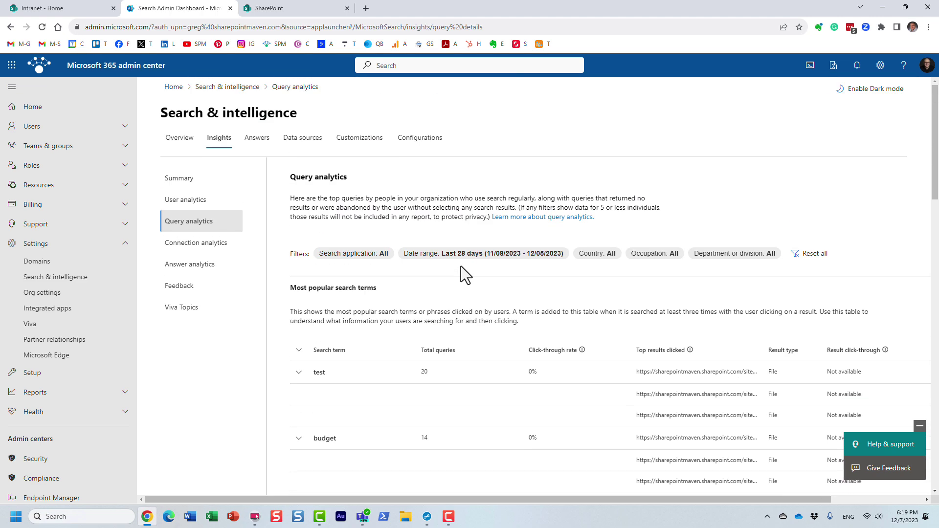